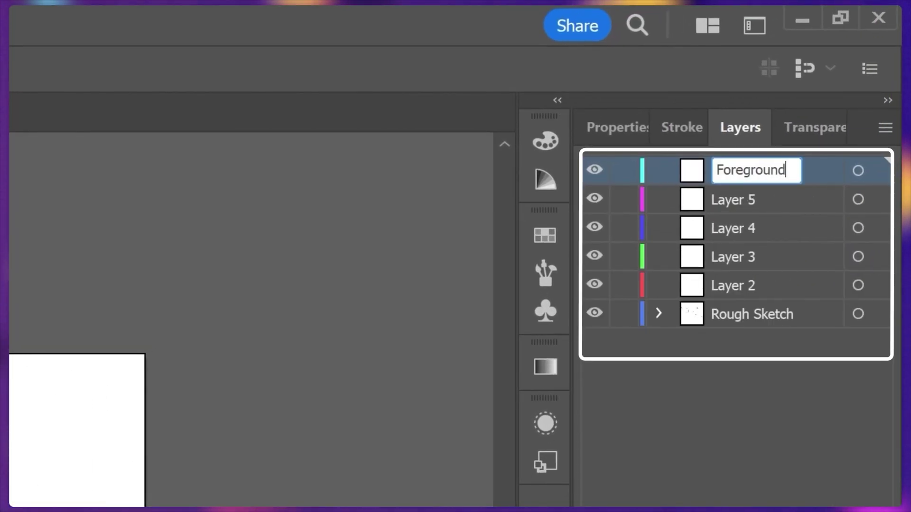
Rename the Illustrator layers to oar, Boat front, Character and Boat In.
double_click(741, 199)
text(oar)
key(Tab)
text(Boat front)
key(Tab)
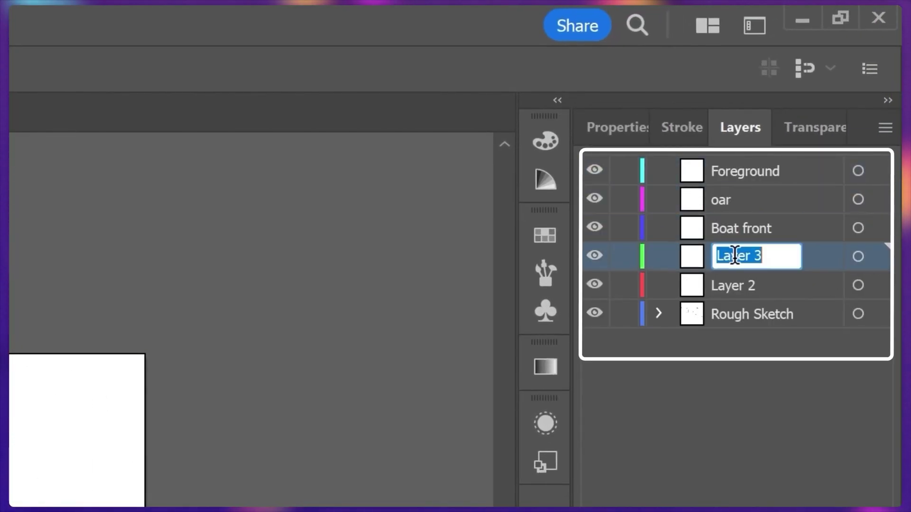
key(Tab)
text(Boat In)
key(Return)
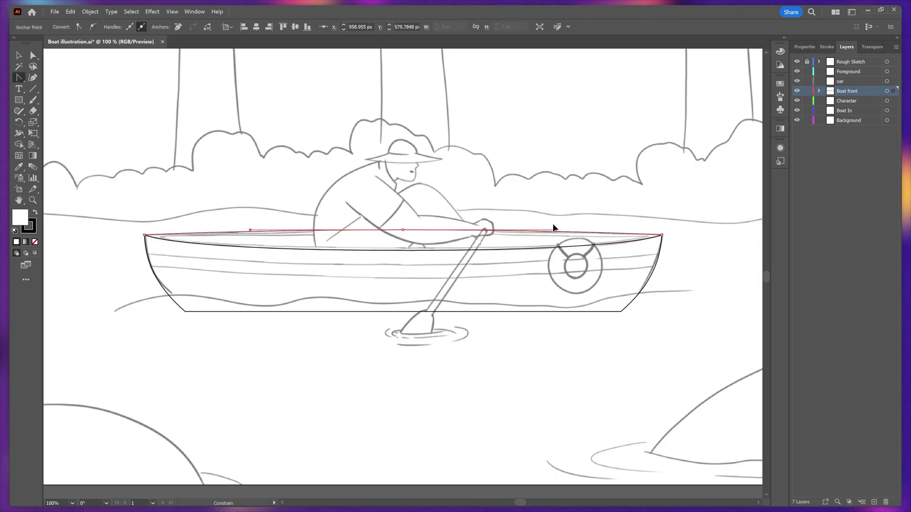
Refine anchors on the inked boat outline, hide the rough sketch layer, and save the illustration.
click(553, 230)
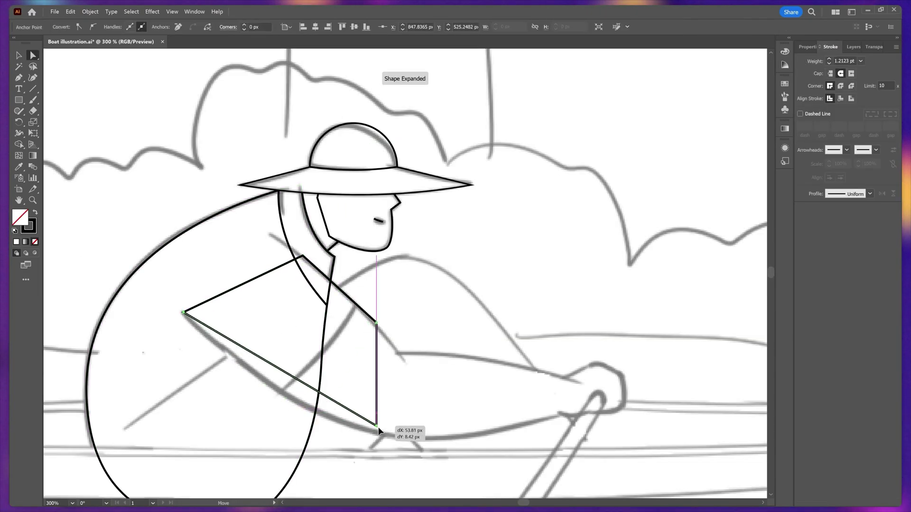
drag(376, 327, 398, 357)
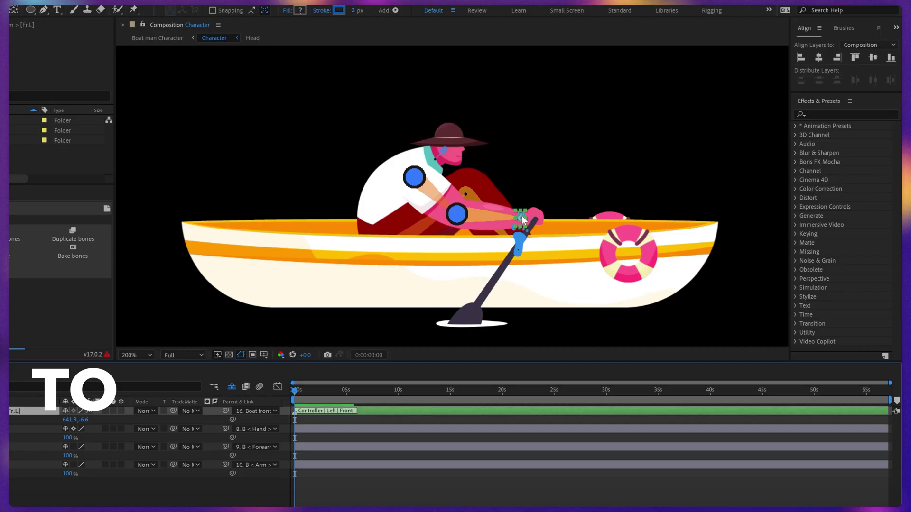
mouse_move(522, 216)
mouse_down()
mouse_move(521, 223)
mouse_move(517, 212)
mouse_up()
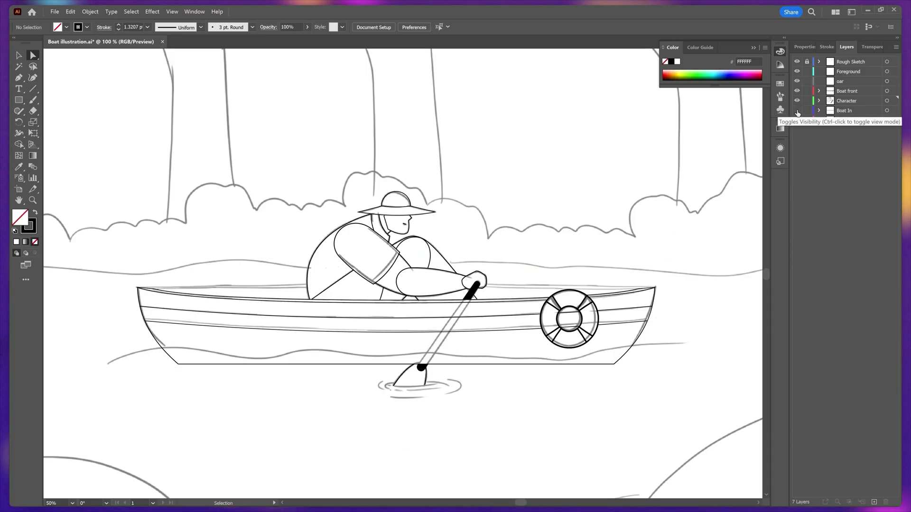
click(797, 62)
key(ctrl+s)
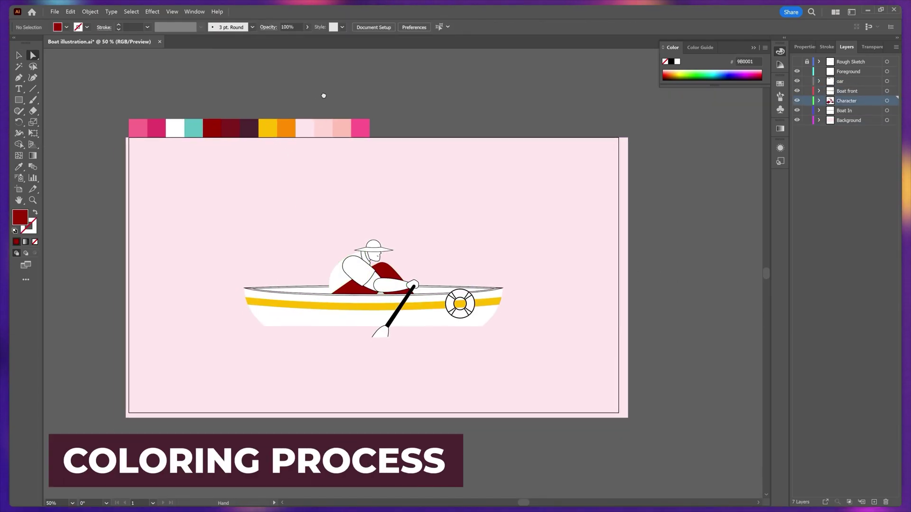
Fill the rower's arm and face with pink and the hair with teal.
click(394, 284)
click(138, 128)
click(377, 256)
click(377, 256)
click(194, 128)
Fill the boat's inner rim with orange.
drag(403, 157, 454, 81)
click(275, 308)
click(275, 90)
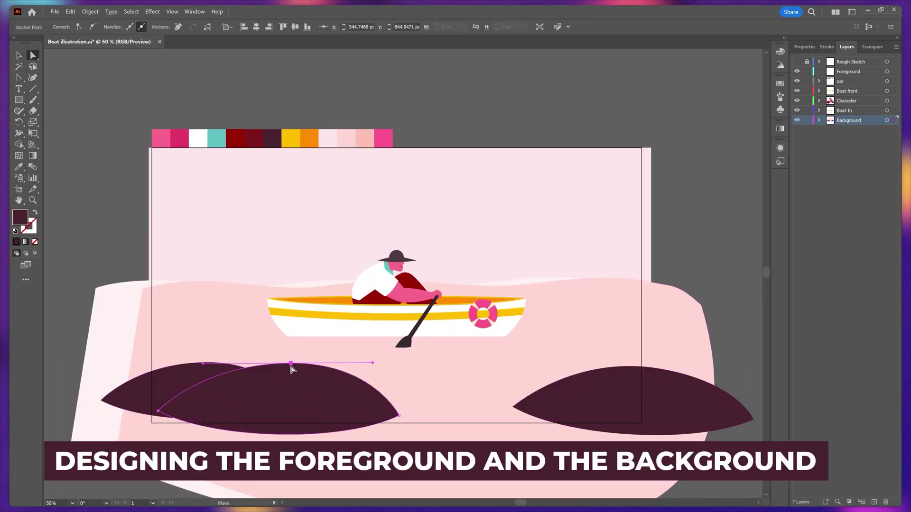
Edit the left mound inside the hill group, then exit the group.
double_click(286, 432)
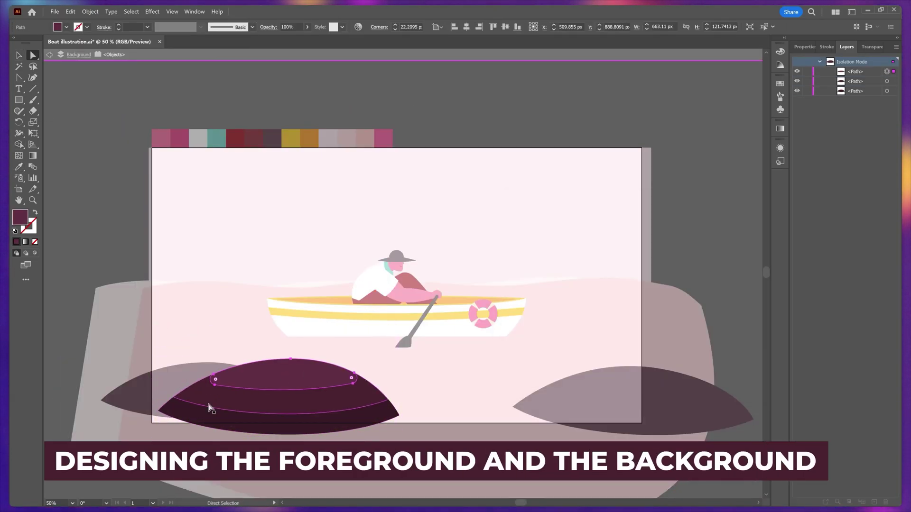
key(Escape)
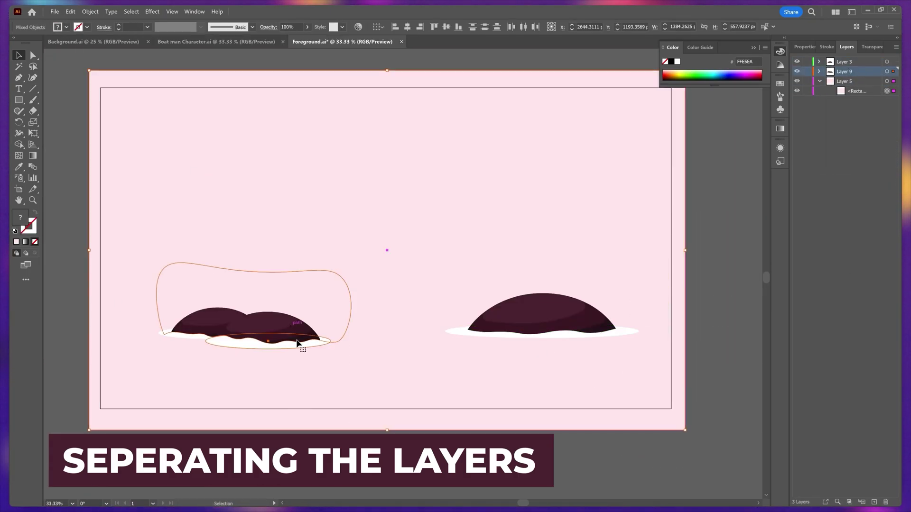
Add a new layer to the foreground file and select the right mound's white ellipse.
key(ctrl+shift+a)
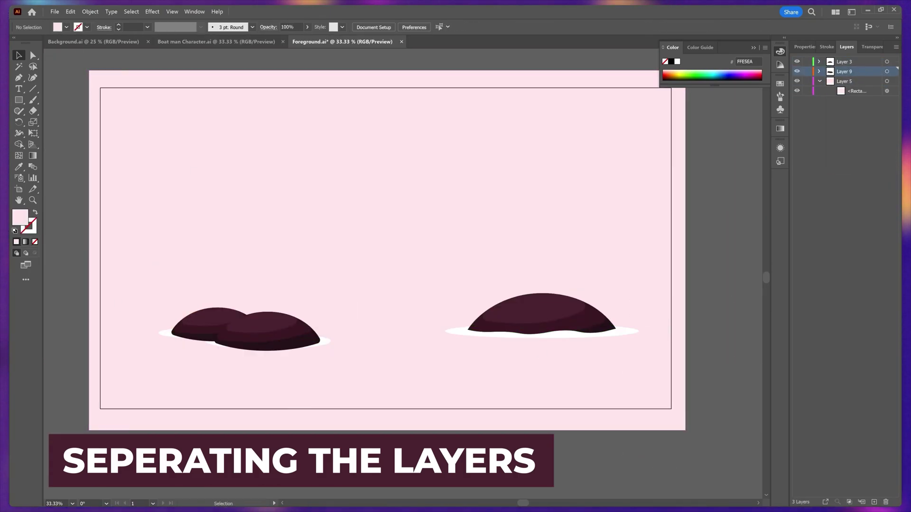
key(ctrl+l)
click(629, 336)
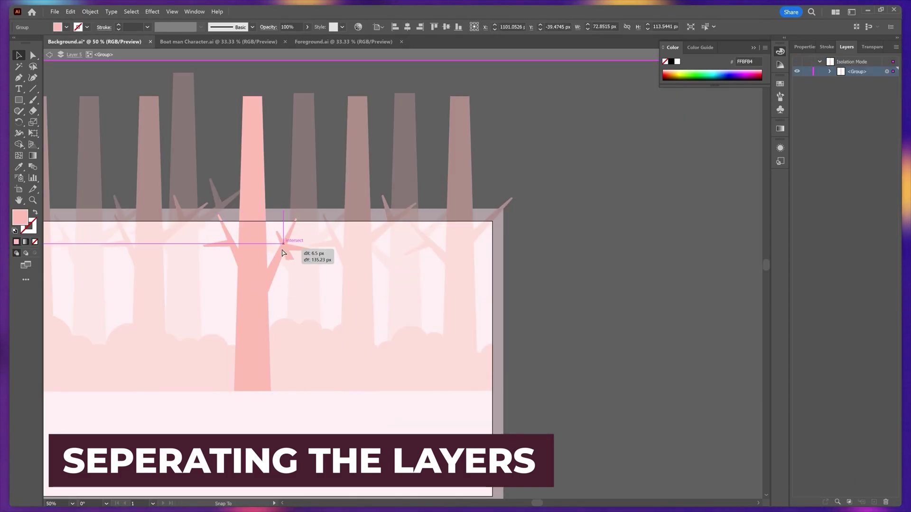
In the background file, select the bushes and move the trees into a new layer.
key(Escape)
key(ctrl+minus)
key(a)
click(312, 331)
click(222, 239)
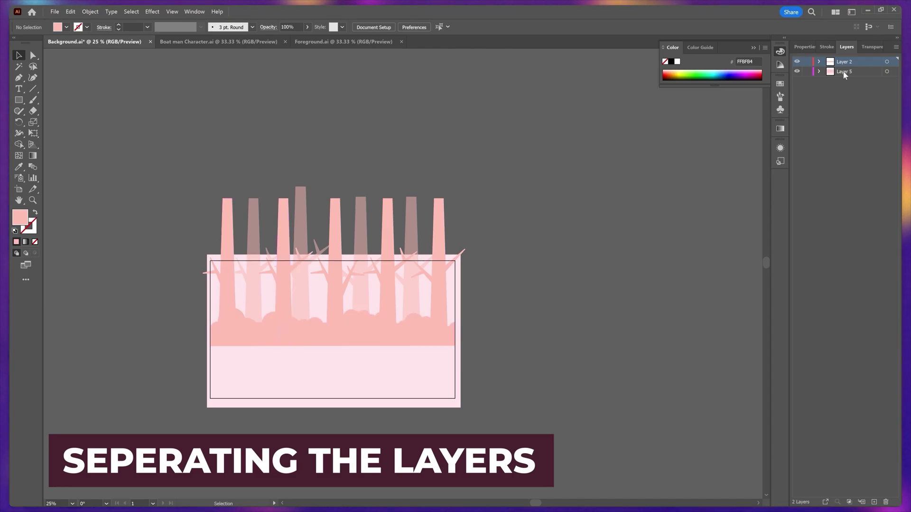
Name Layer 2 'Bushes' and paste the trees in place on their own named layer.
double_click(844, 61)
text(Bushes)
key(Return)
key(ctrl+l)
key(ctrl+x)
key(ctrl+f)
double_click(845, 71)
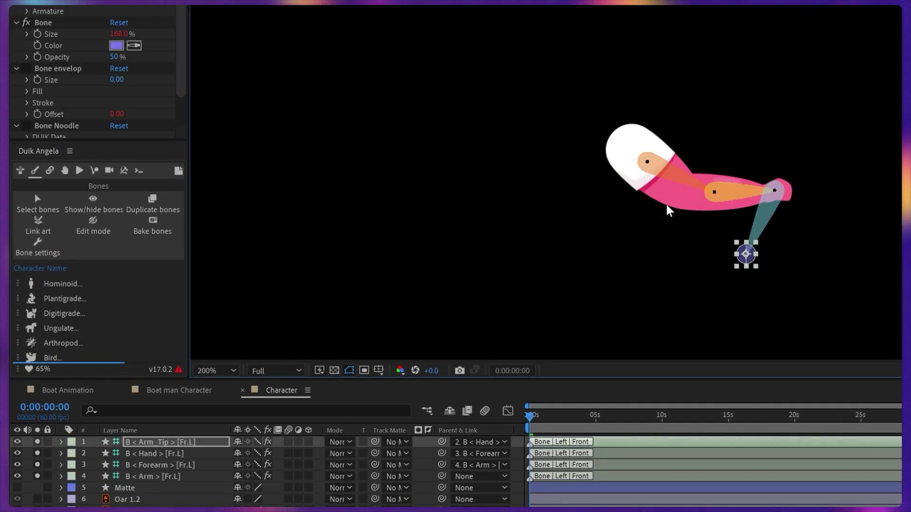
Parent the Hand, Forearm and Arm artwork to their matching Duik arm bones.
scroll(622, 195, up, 1)
drag(721, 285, 864, 183)
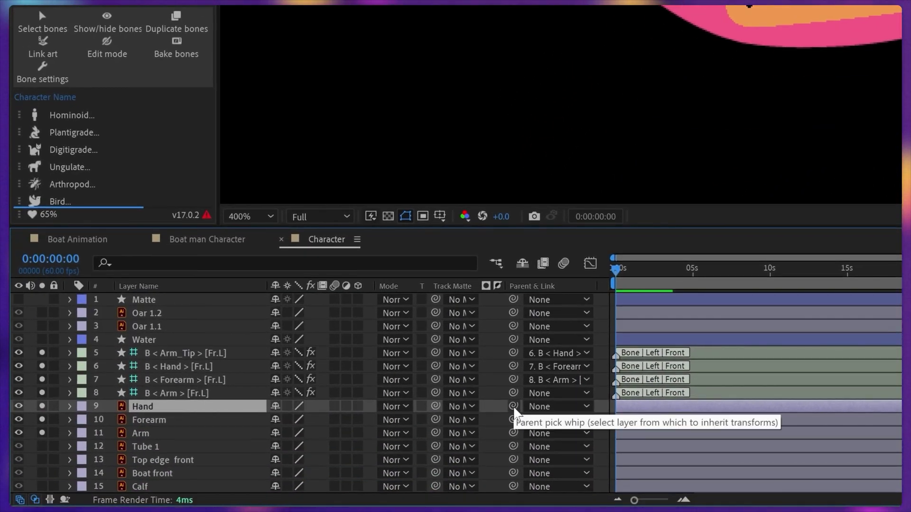
drag(513, 409, 142, 366)
click(516, 418)
drag(221, 382, 204, 379)
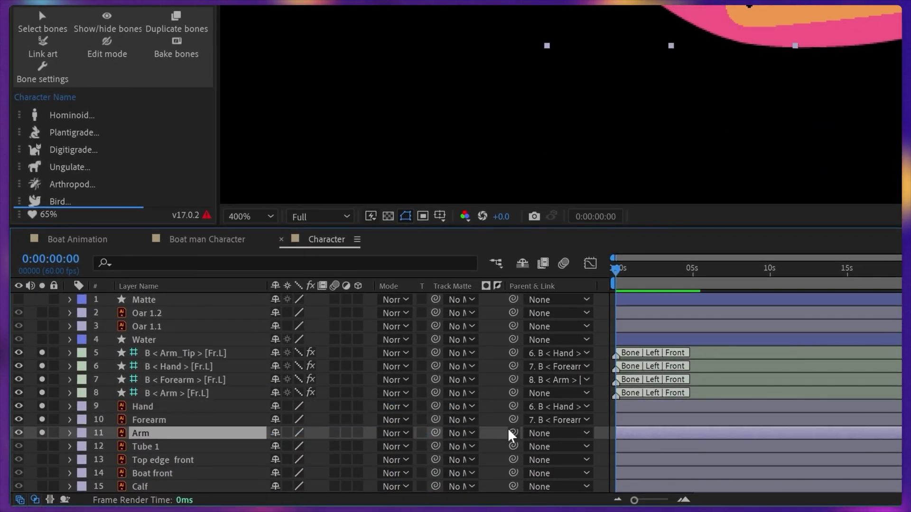
drag(513, 433, 190, 393)
Auto-rig the four selected arm bones with Duik's Links and constraints.
click(190, 393)
shift+click(195, 354)
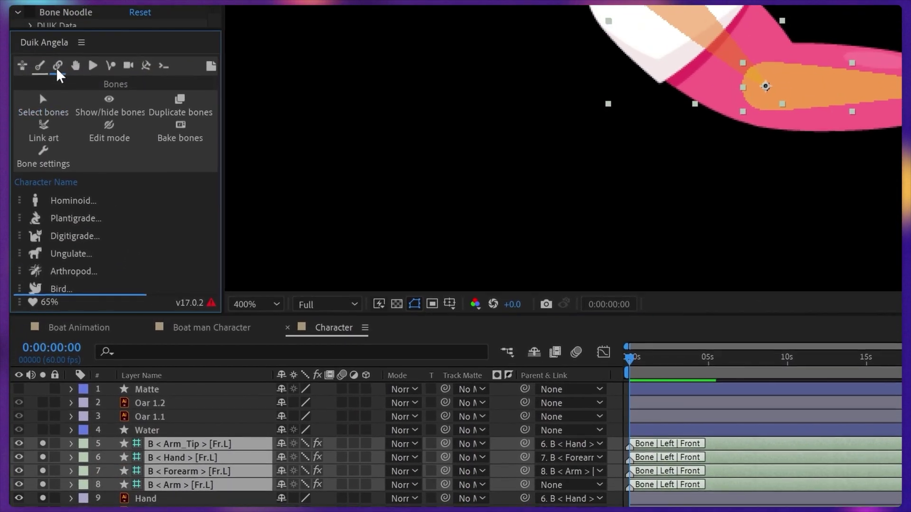
click(56, 67)
click(37, 210)
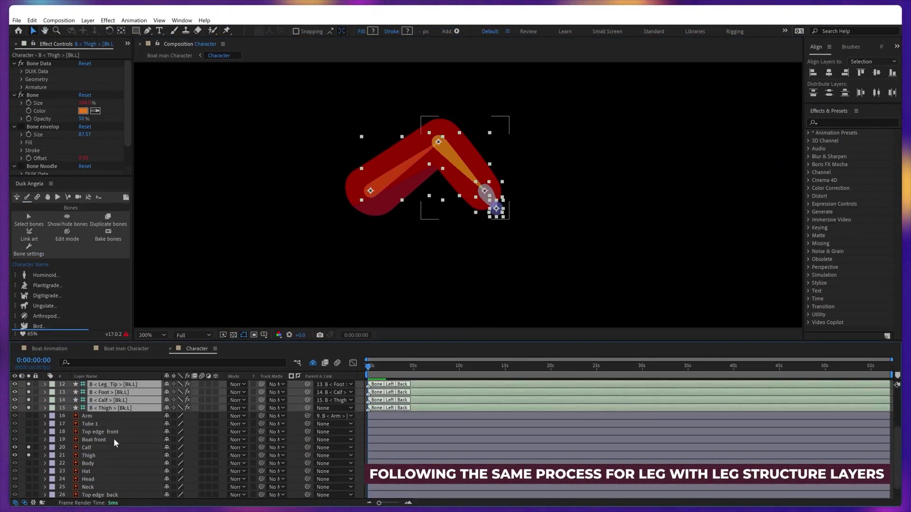
Parent the Thigh art to its bone and add body puppet pins with controller layers.
drag(308, 455, 122, 445)
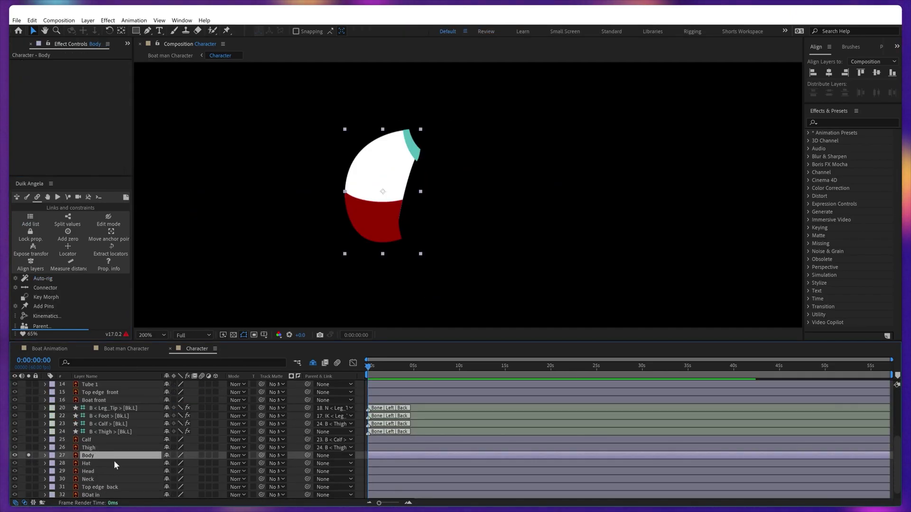
key(ctrl+p)
click(373, 236)
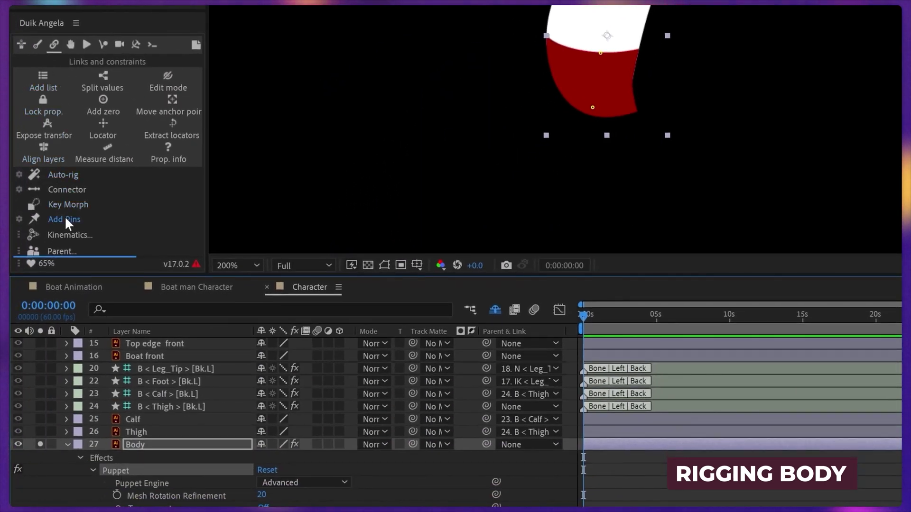
click(64, 219)
Rename the bottom body pin layer to Hip and start renaming the pin layers above.
key(Return)
text(Hip)
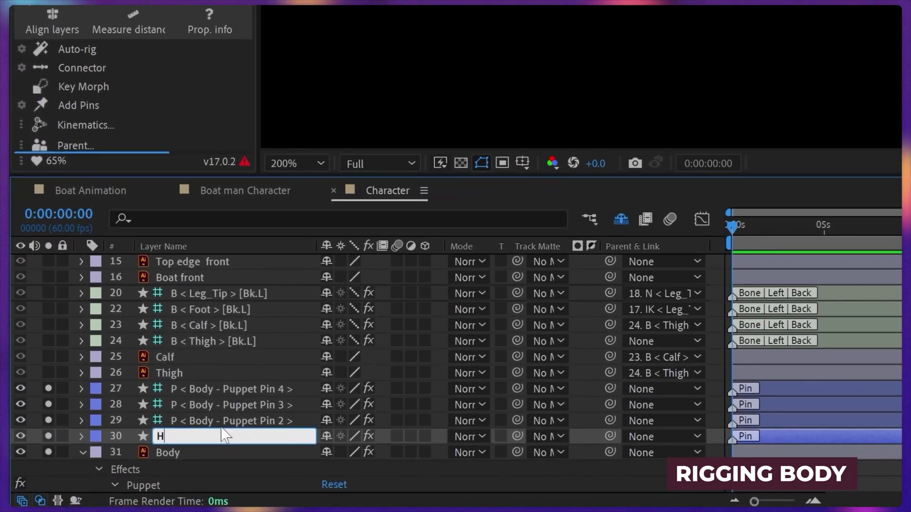
click(177, 469)
key(Return)
click(228, 400)
key(Return)
Name the upper body pin layers Chest and Neck, then select the Head precomp.
text(Ch)
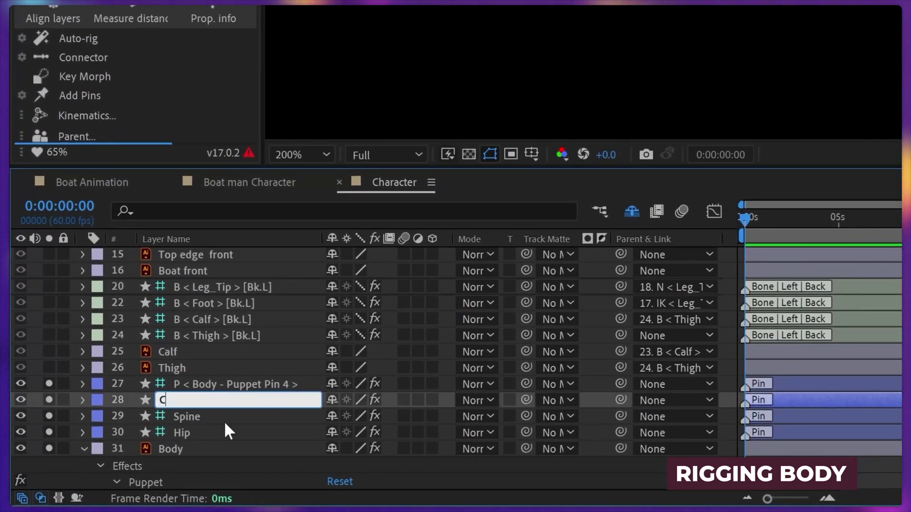
key(Return)
key(ctrl+Up)
key(Return)
text(Neck)
key(Return)
scroll(228, 432, down, 1)
click(176, 416)
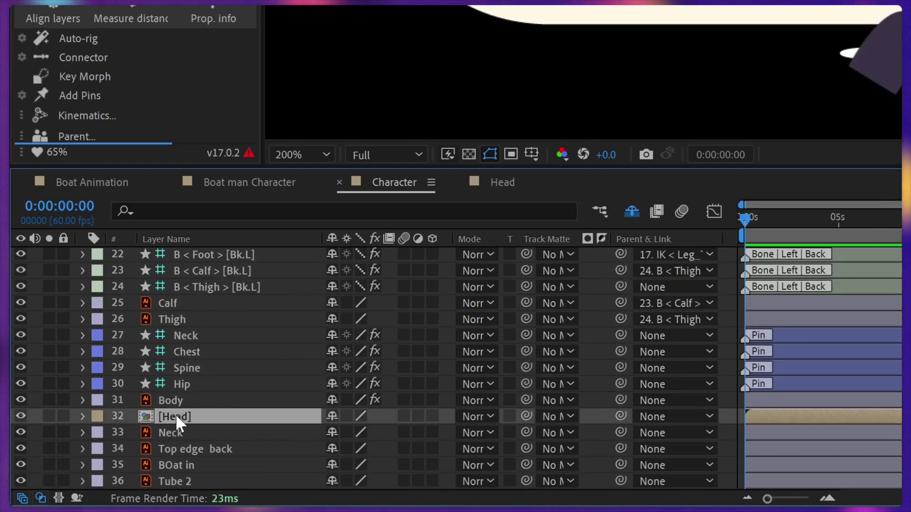
In the Head precomp, place puppet pins on the hat and convert them to pin layers.
double_click(176, 416)
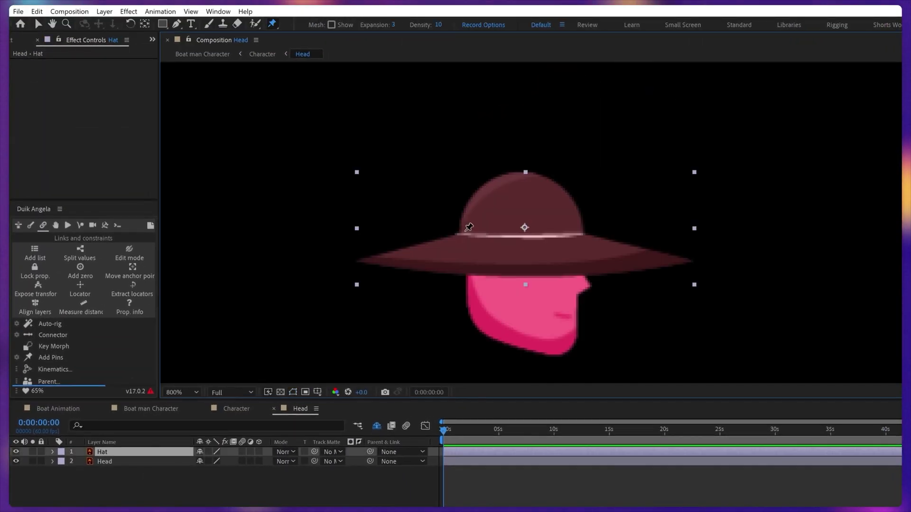
click(469, 220)
click(495, 220)
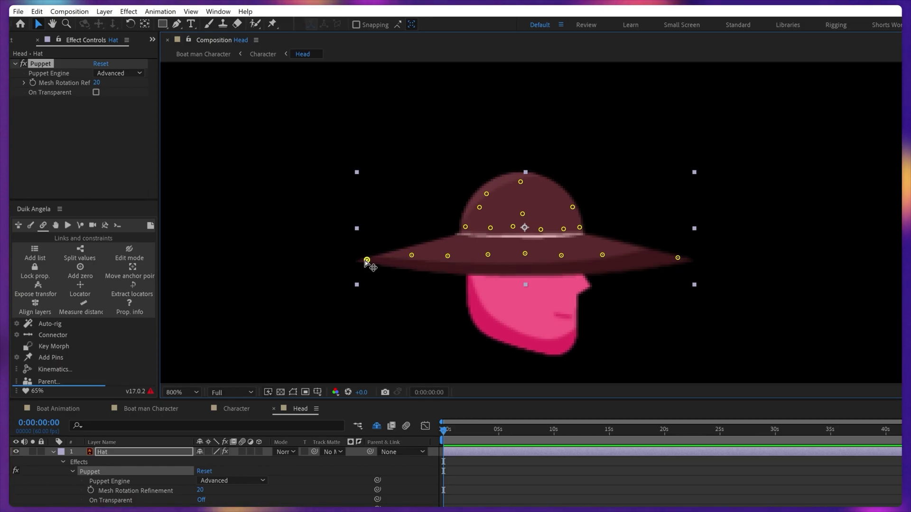
click(52, 359)
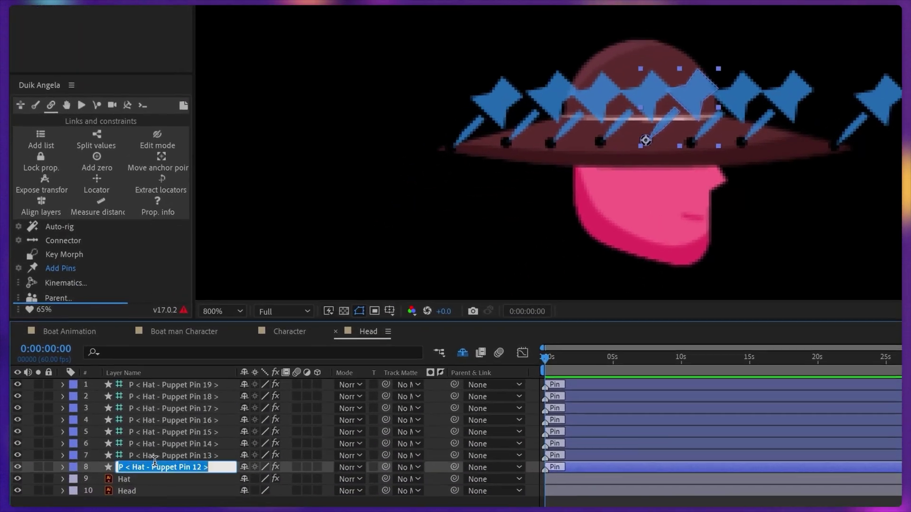
Rename the hat pin layers 1, 2, 3 and a through e.
text(a)
key(shift+Tab)
text(1)
key(shift+Tab)
text(2)
key(shift+Tab)
text(3)
key(shift+Tab)
text(b)
key(shift+Tab)
text(c)
key(shift+Tab)
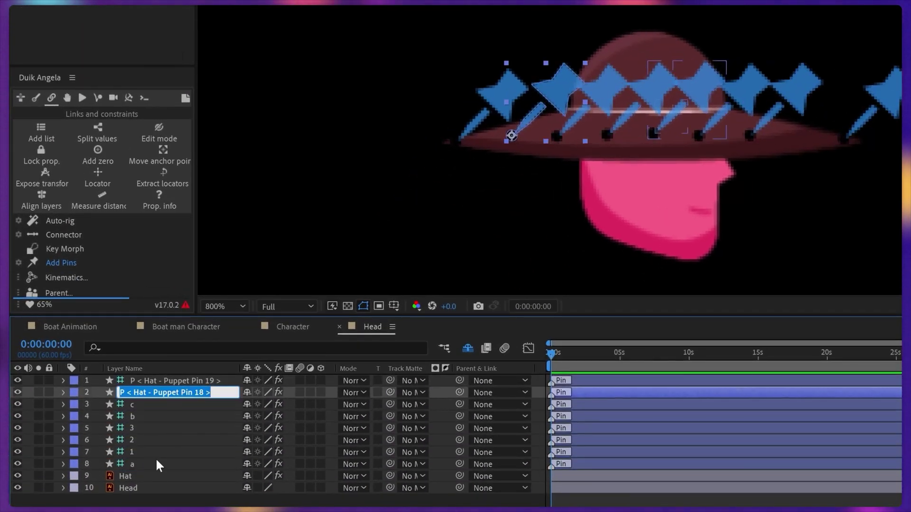
text(d)
key(shift+Tab)
text(e)
Chain pins e, d and c to pin b, and parent pins 3 and 2 to pin 1.
drag(459, 380, 446, 393)
click(444, 419)
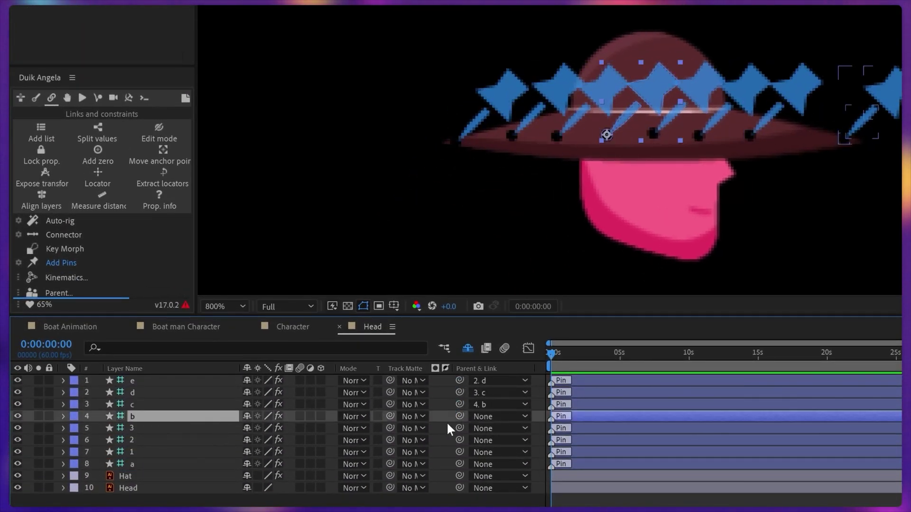
drag(459, 428, 441, 452)
drag(459, 440, 441, 453)
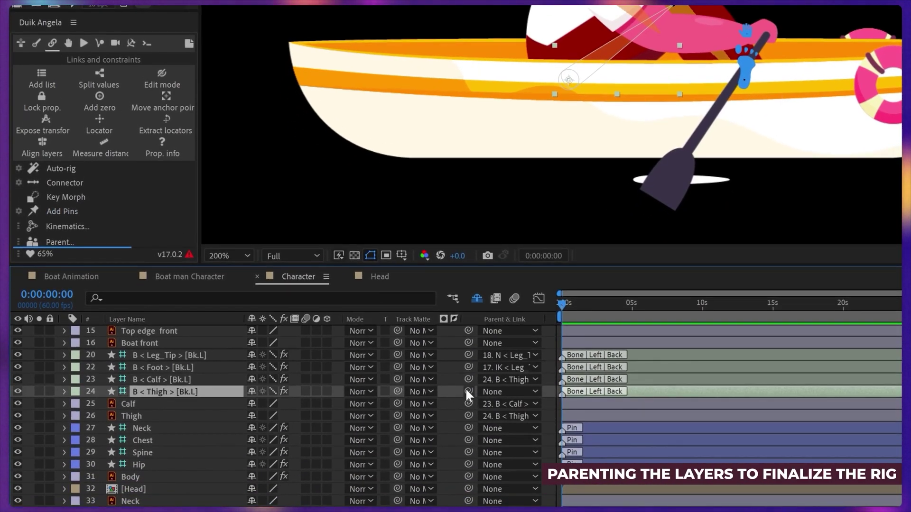
Parent the Neck art to the Neck pin, Neck pin to Chest, and [Head] to the Neck art.
scroll(176, 412, up, 3)
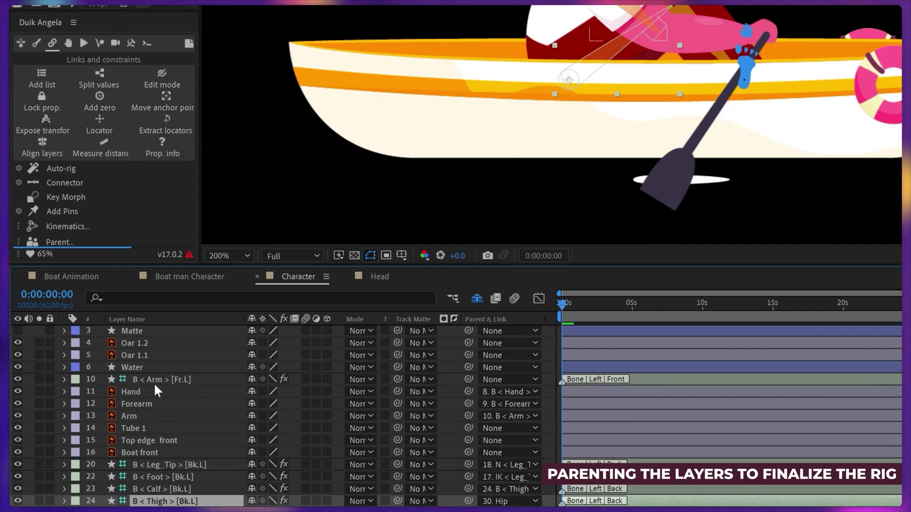
drag(468, 379, 405, 410)
drag(173, 499, 168, 506)
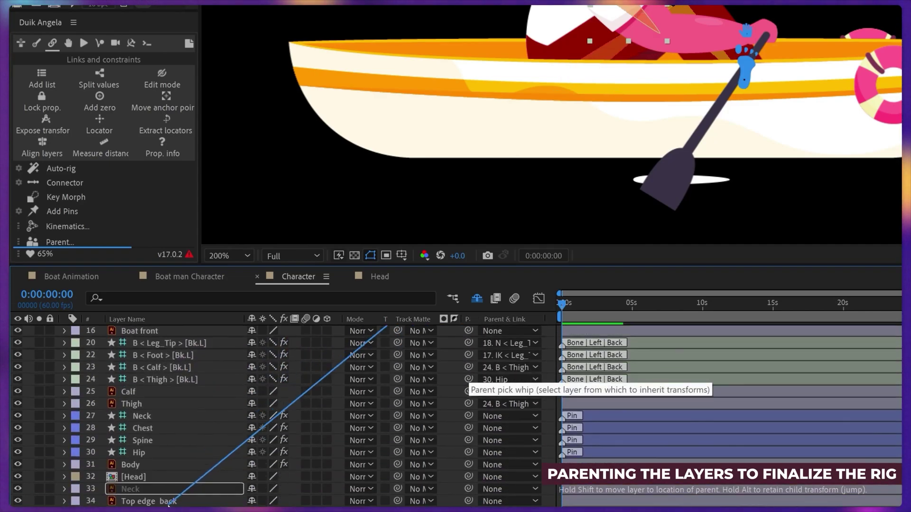
drag(168, 504, 160, 406)
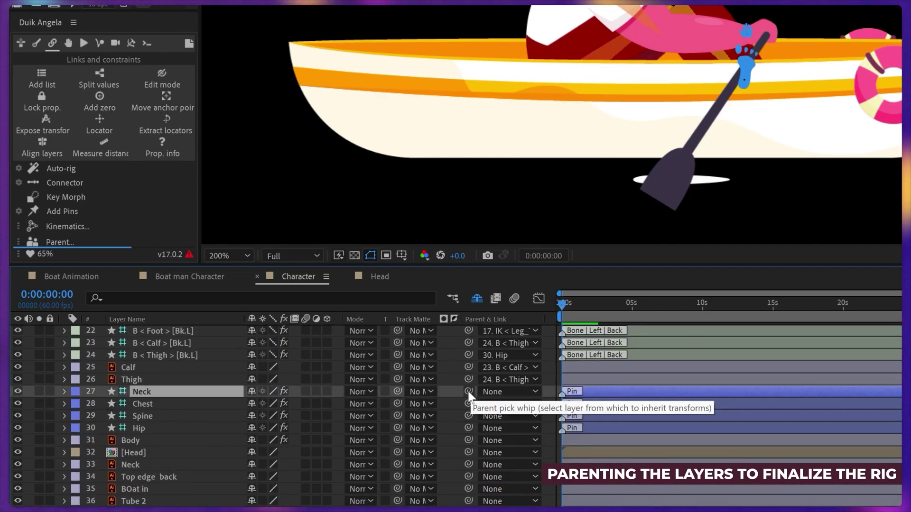
drag(468, 393, 452, 428)
click(149, 464)
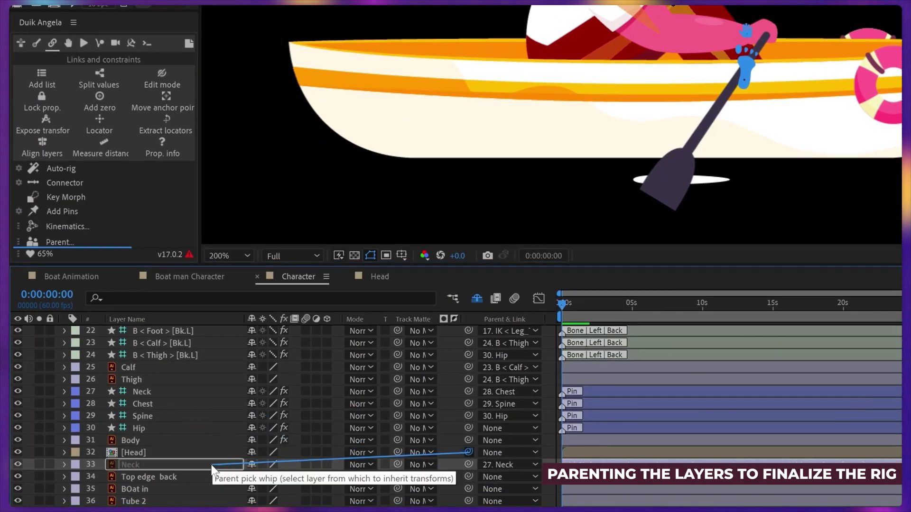
drag(211, 470, 143, 430)
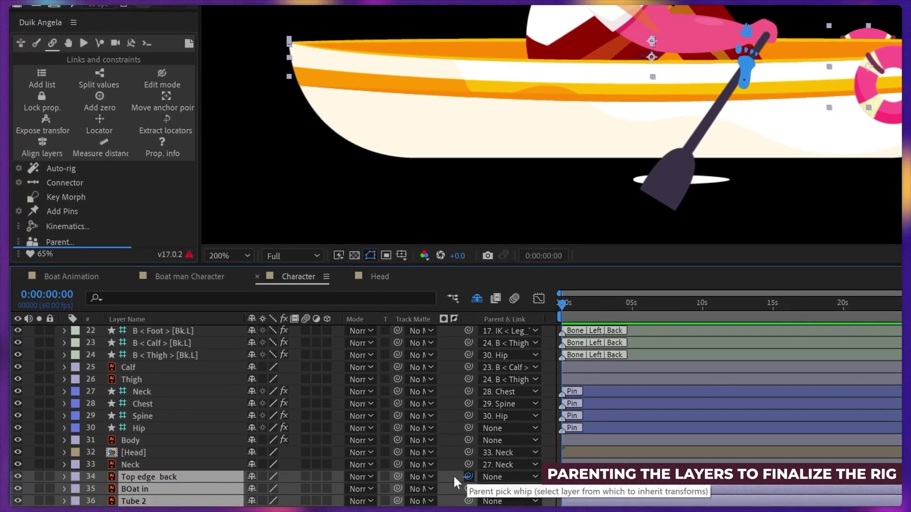
Link the back edge, Tube 1 and Top edge front layers to Boat front, and parent the Hip pin.
drag(441, 477, 161, 442)
drag(207, 462, 208, 465)
click(178, 476)
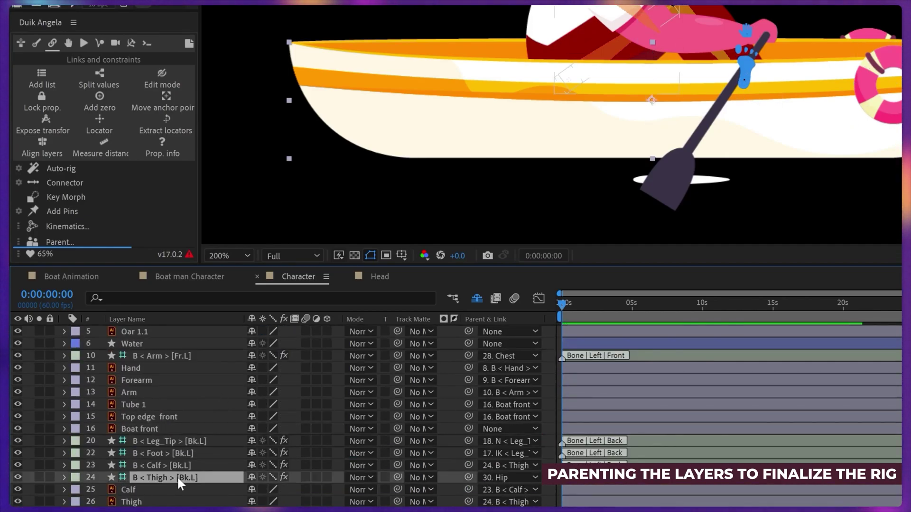
scroll(173, 334, up, 2)
scroll(201, 435, down, 5)
scroll(154, 429, up, 4)
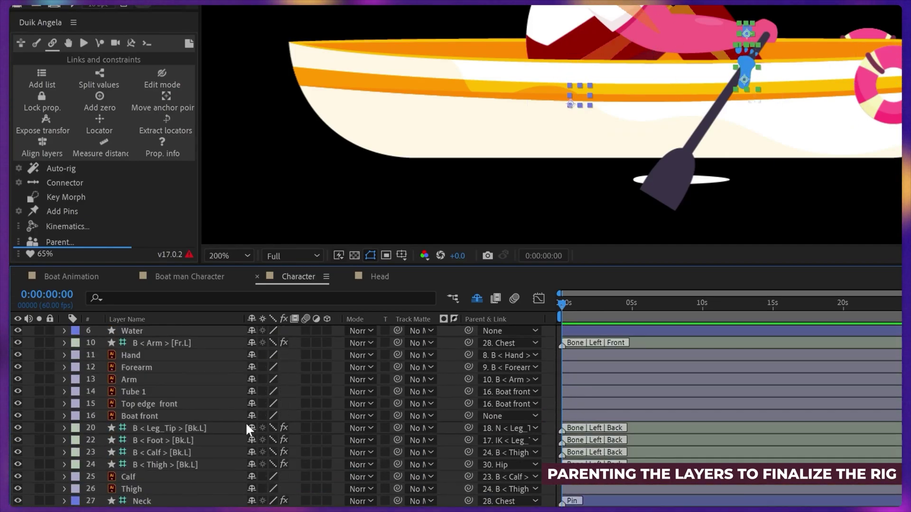
scroll(246, 422, down, 2)
click(463, 500)
drag(462, 501, 304, 401)
scroll(170, 390, up, 5)
Parent Oar 1 to the front arm controller and mask Oar 1.1 with the Matte layer.
drag(470, 393, 155, 358)
drag(165, 323, 147, 359)
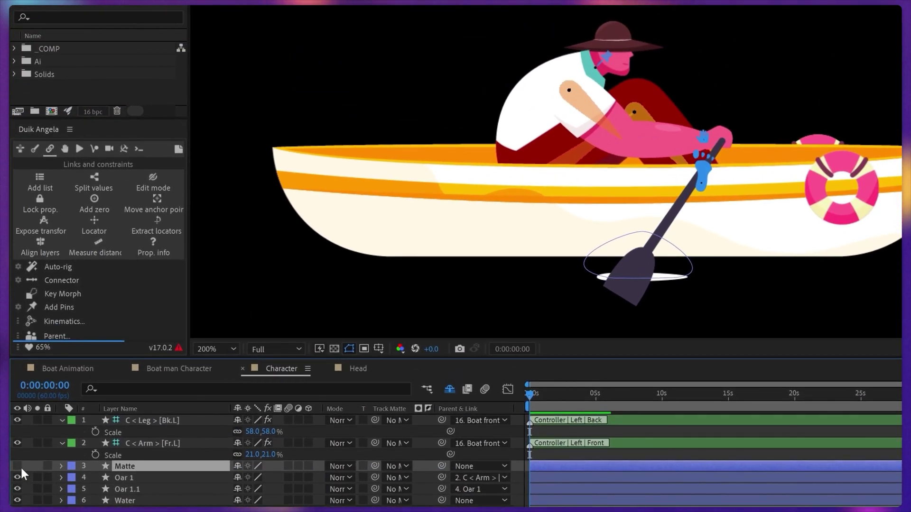
click(21, 467)
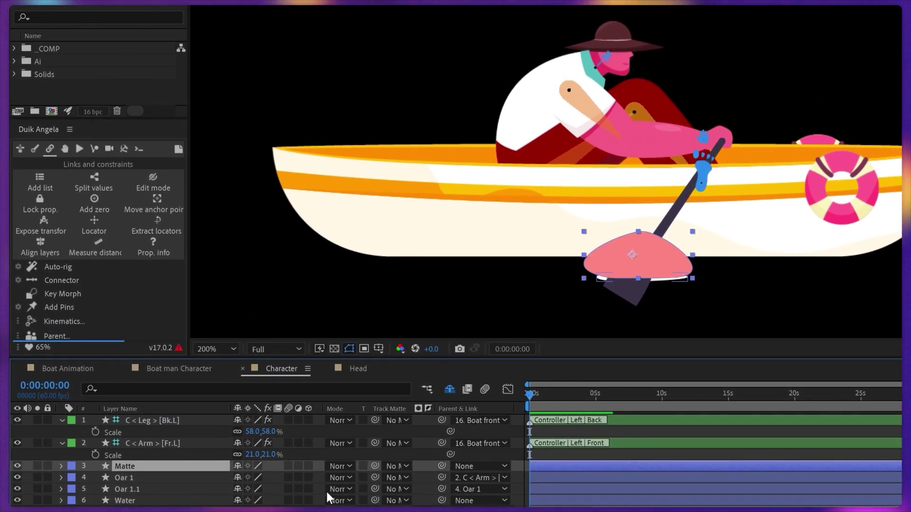
drag(161, 468, 162, 468)
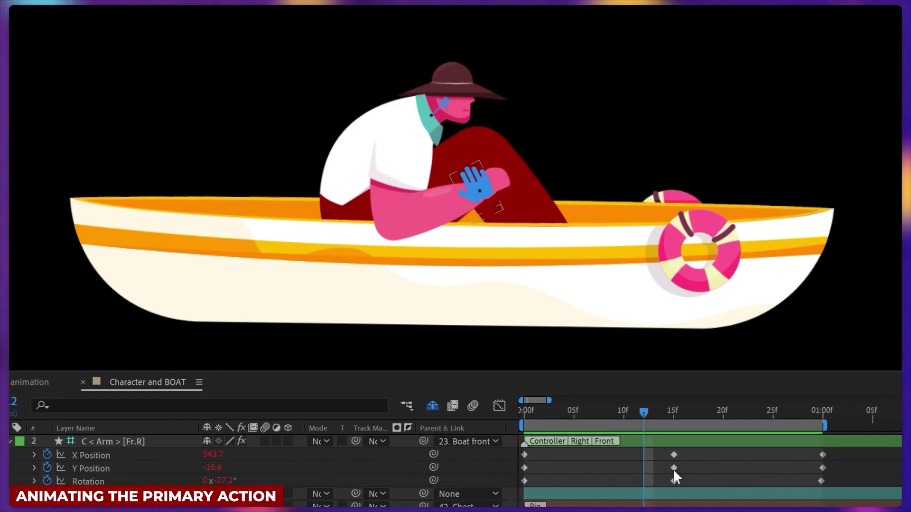
Select the three middle front-arm keyframes in the Graph Editor and return from the value curve to keyframes.
drag(674, 476, 674, 457)
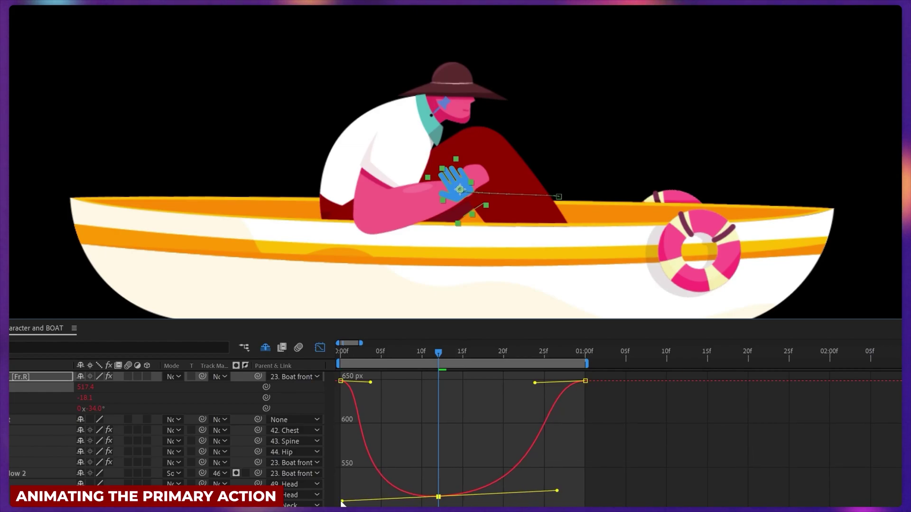
click(319, 347)
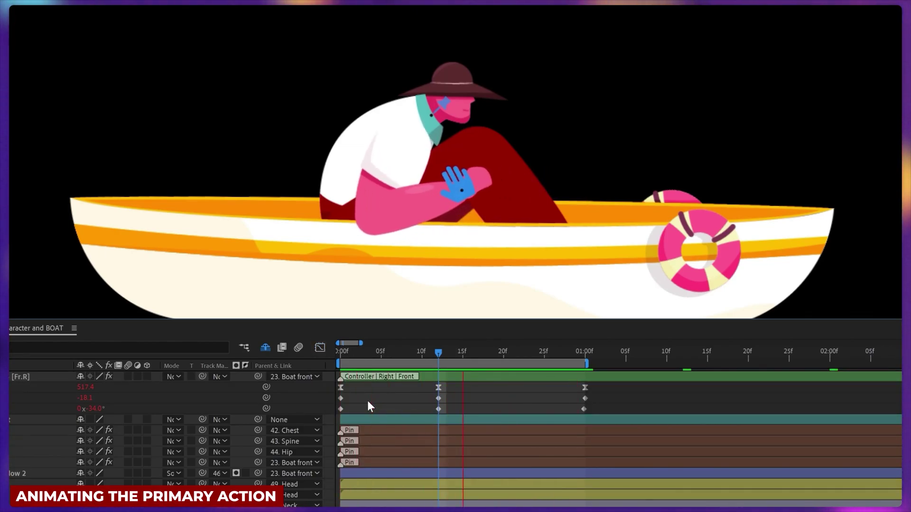
Copy the X Position easing onto the arm's Y Position and Rotation keys, then loop Rotation with loopIn()+loopOut()-value.
key(space)
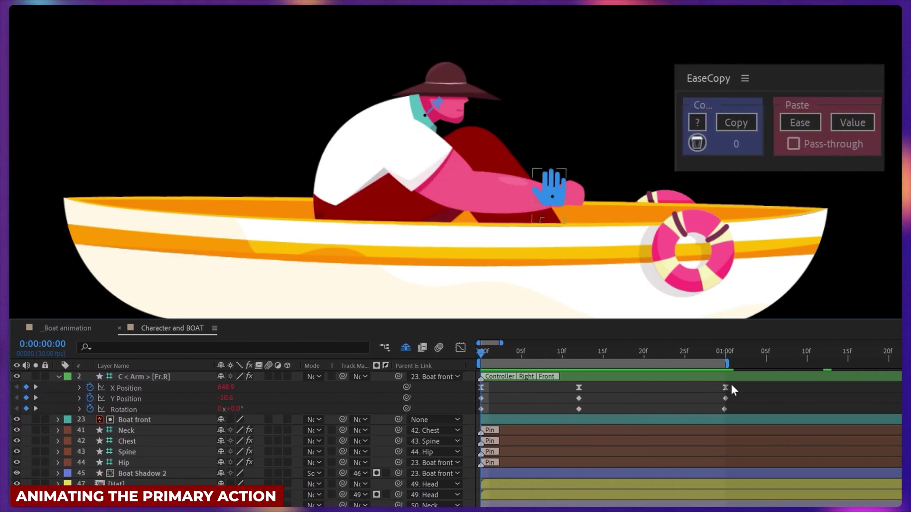
drag(734, 386, 464, 392)
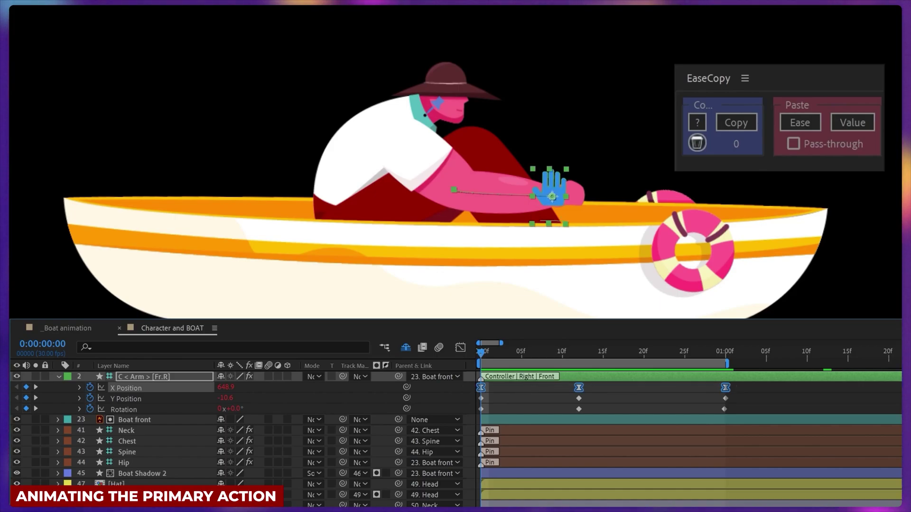
click(735, 122)
drag(744, 396, 480, 413)
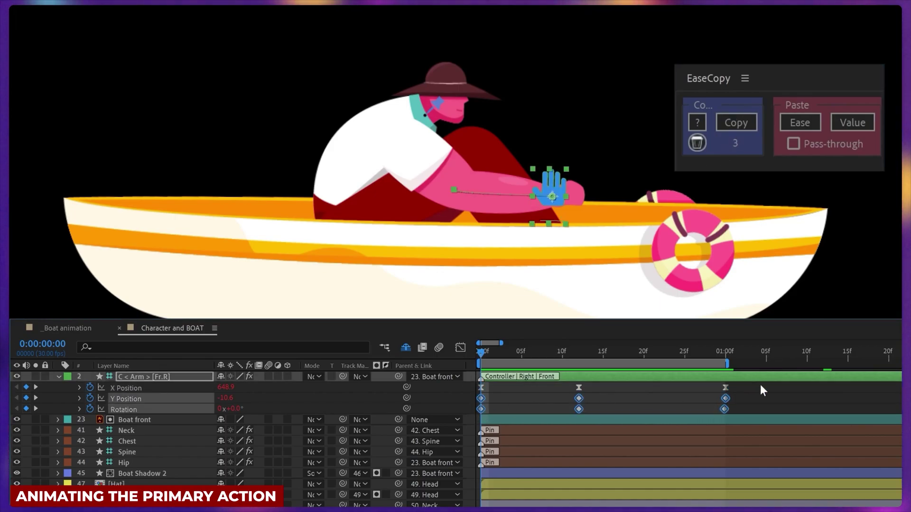
click(800, 122)
text(loopIn()+loopOut()-value;)
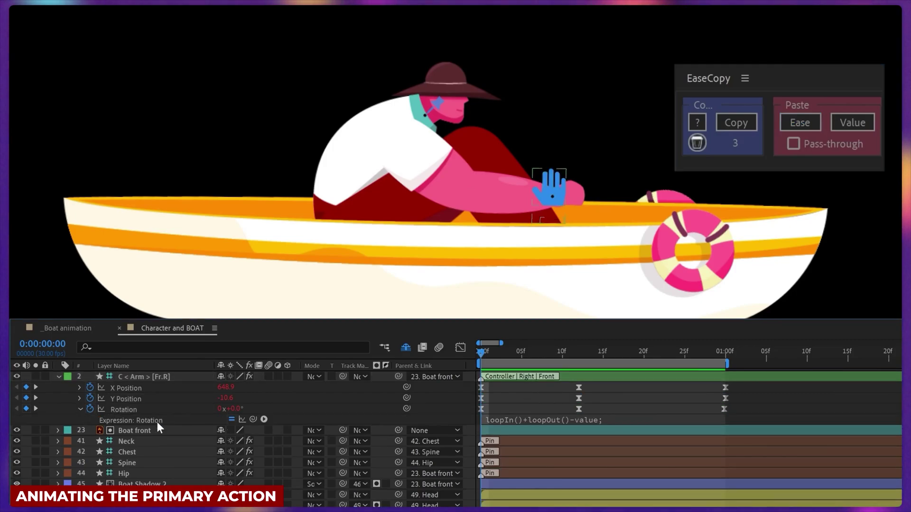
click(529, 420)
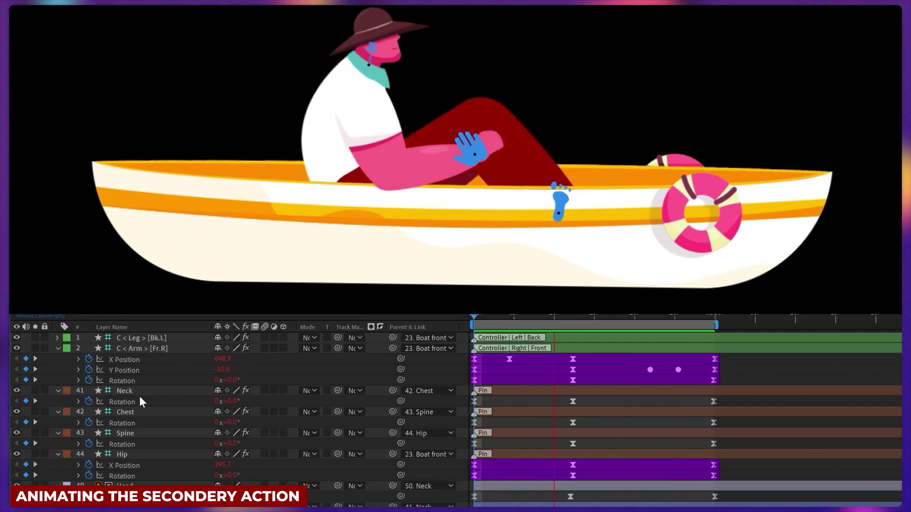
Shift the arm's Rotation keys a few frames later and offset the body and Hip rotation keys after them.
click(121, 380)
drag(474, 381, 491, 388)
drag(733, 471, 507, 401)
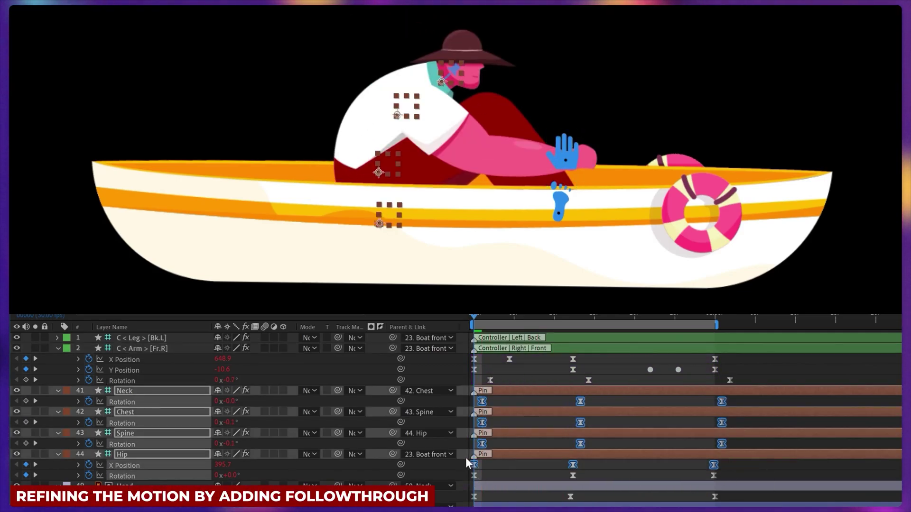
click(519, 486)
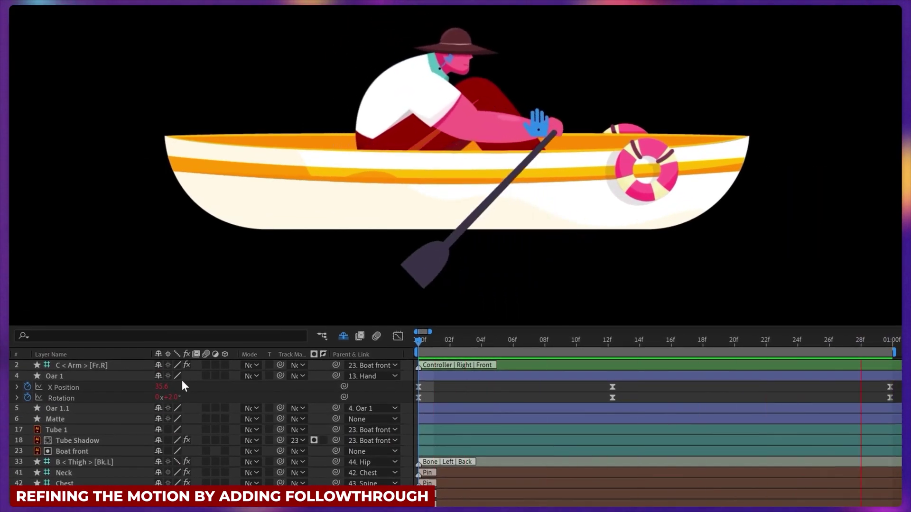
Reveal the C < Arm > [Fr.R] controller's keyframes with U and scrub the stroke's first frames.
click(109, 367)
key(u)
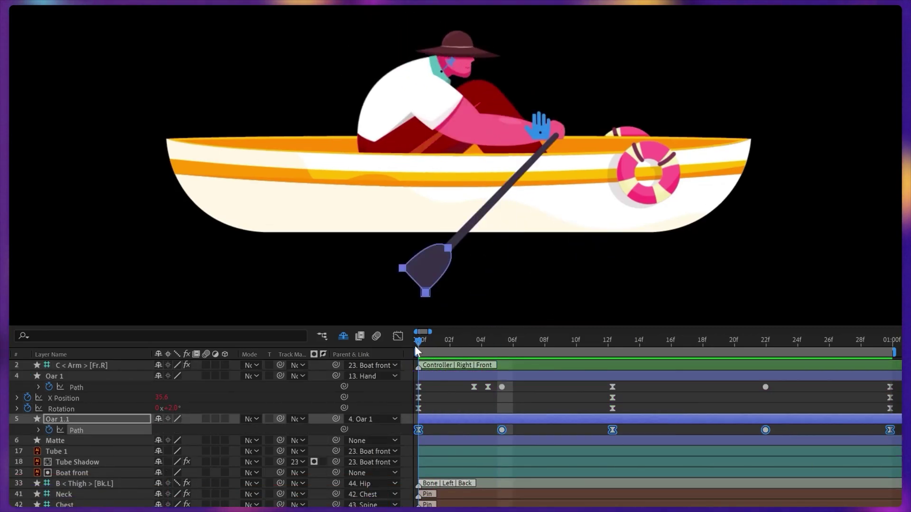
drag(416, 347, 465, 348)
Select the Oar 1 and Oar 1.1 Path keys, preview the rowing, and inspect the X Position and Rotation keys.
shift+click(351, 387)
click(66, 377)
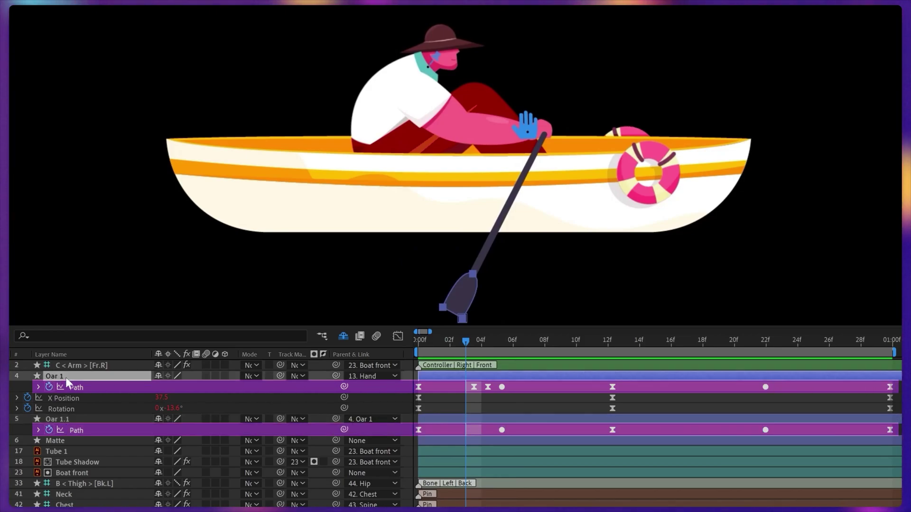
click(80, 420)
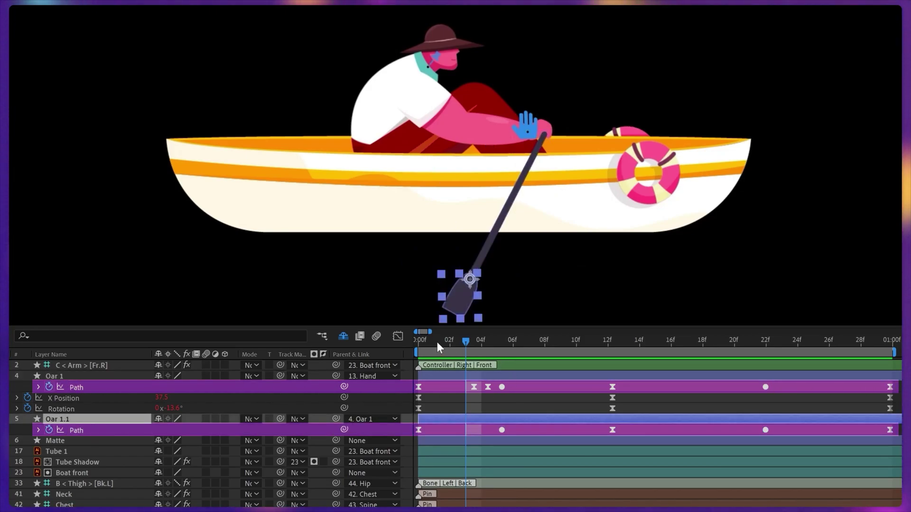
key(space)
click(528, 384)
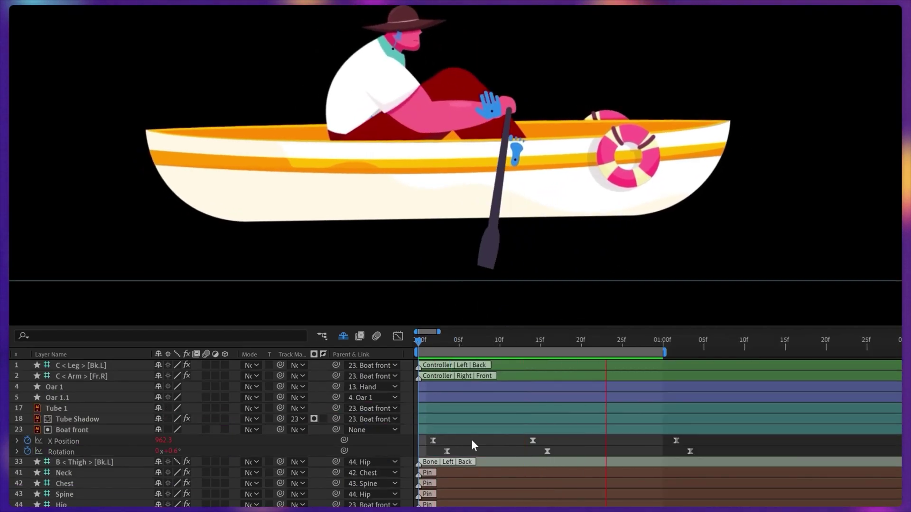
click(471, 439)
click(524, 505)
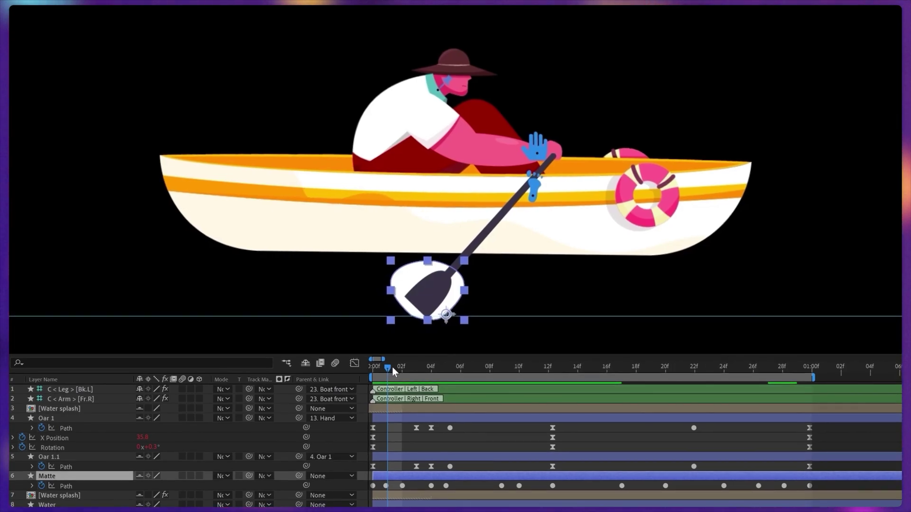
Assign layer 6 Matte as Oar 1.1's track matte, scrub frames 3 and 6, and preview the rowing.
drag(392, 367, 396, 395)
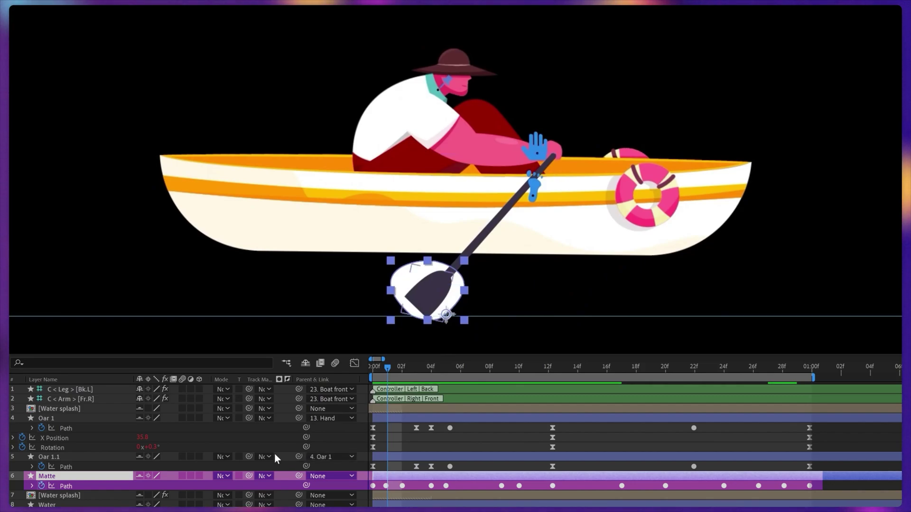
drag(248, 456, 158, 473)
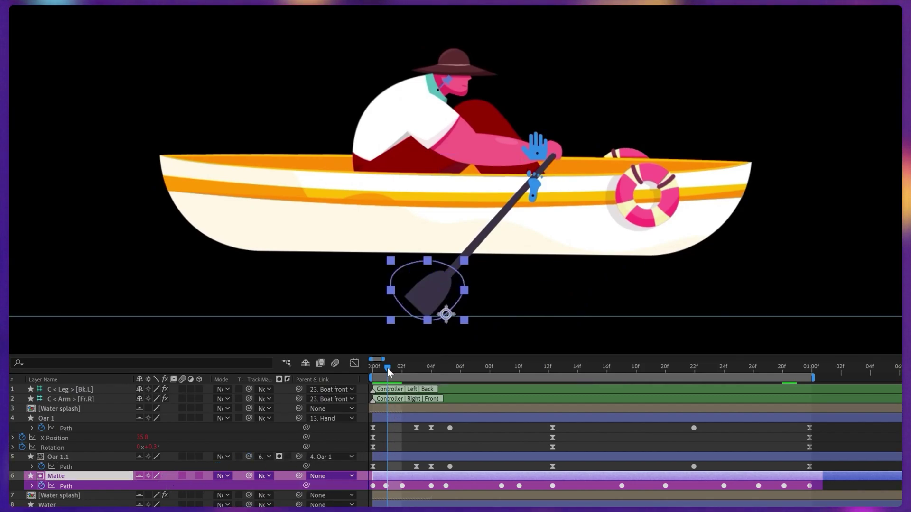
drag(397, 365, 215, 315)
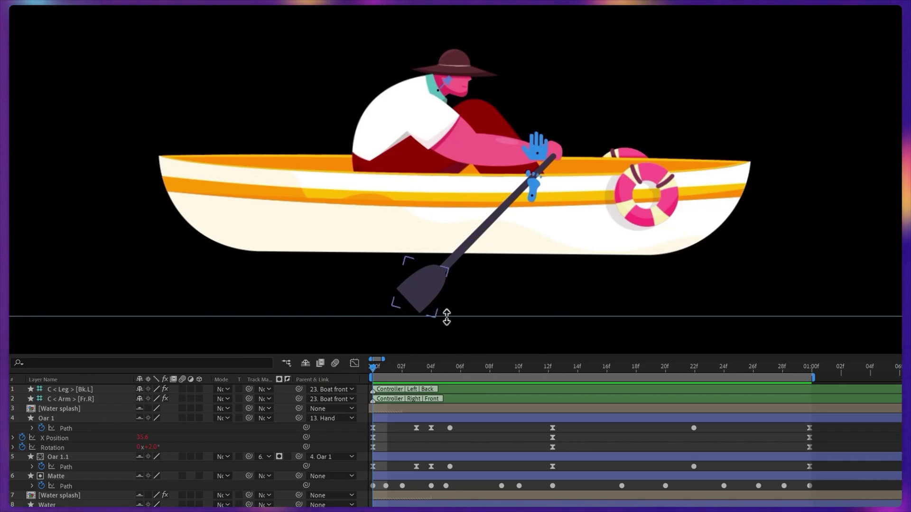
click(432, 322)
mouse_move(417, 369)
mouse_down()
mouse_move(431, 371)
mouse_move(394, 387)
mouse_move(424, 379)
mouse_move(499, 390)
mouse_move(402, 379)
mouse_up()
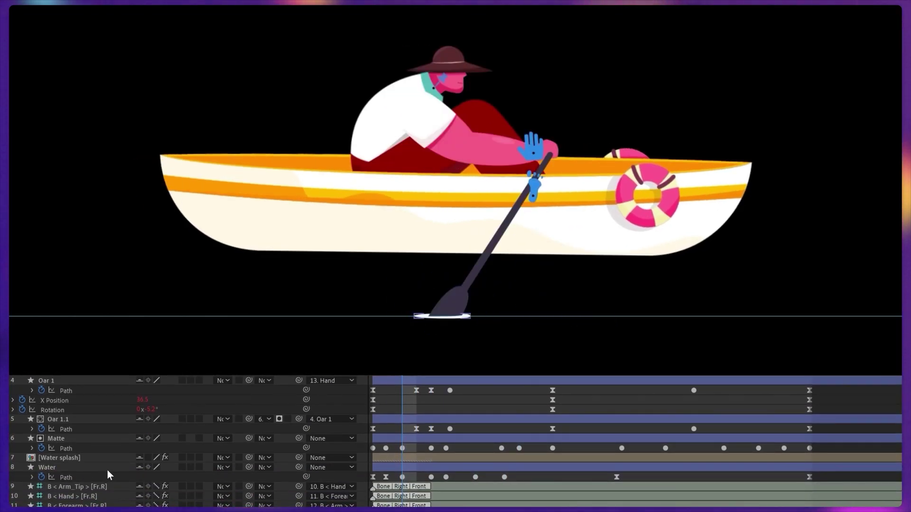
click(80, 468)
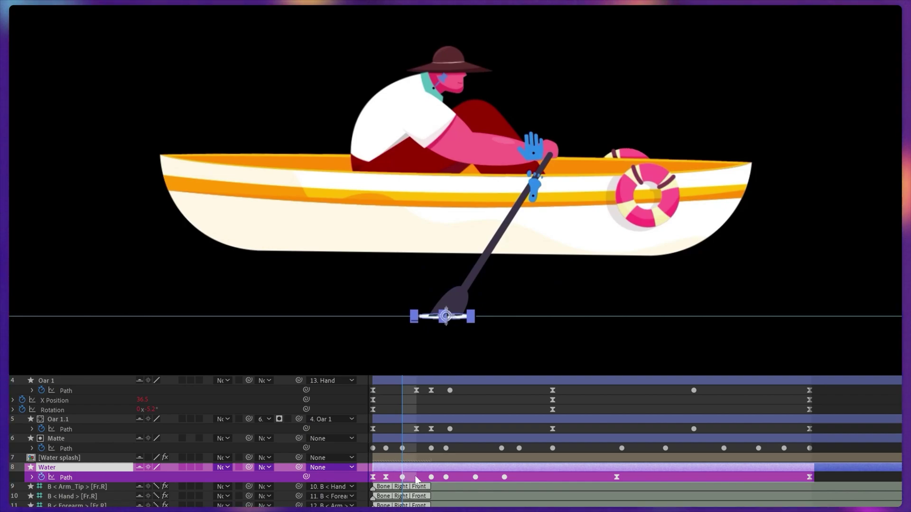
key(space)
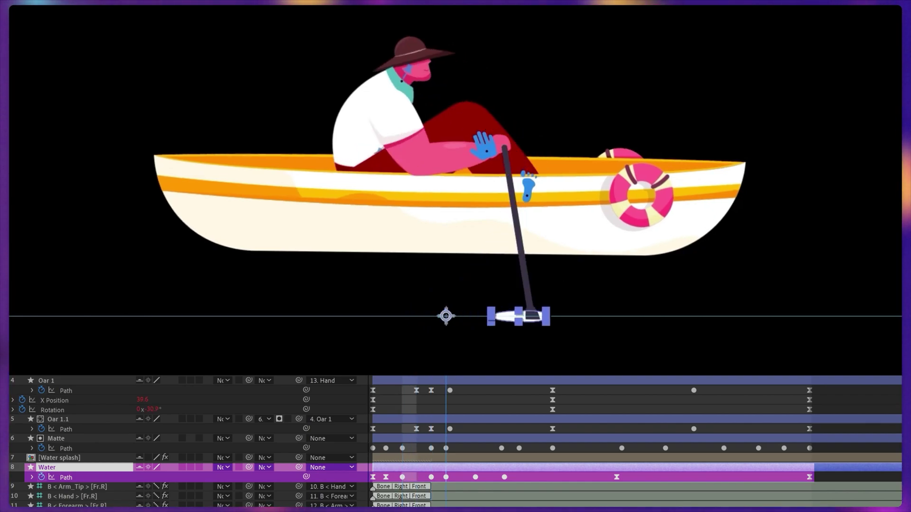
drag(387, 385, 387, 417)
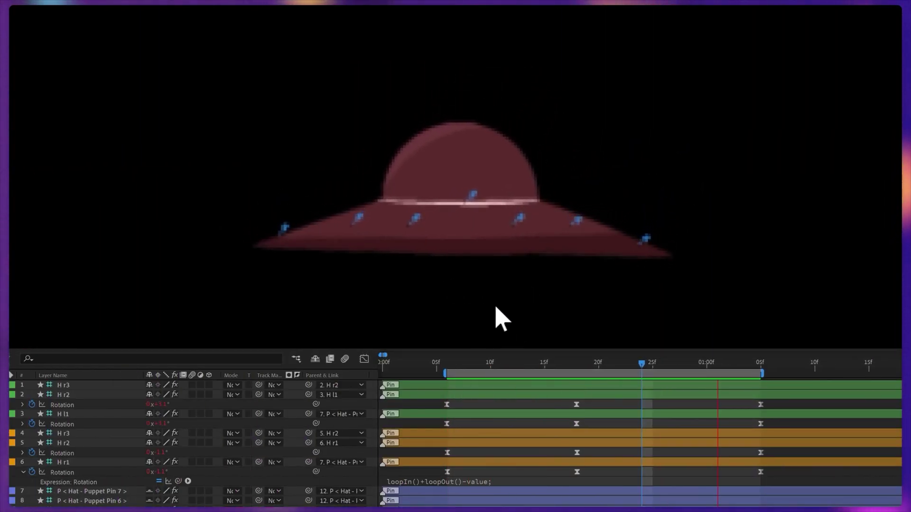
Select the H r1 brim layer in the Hat composition.
click(78, 461)
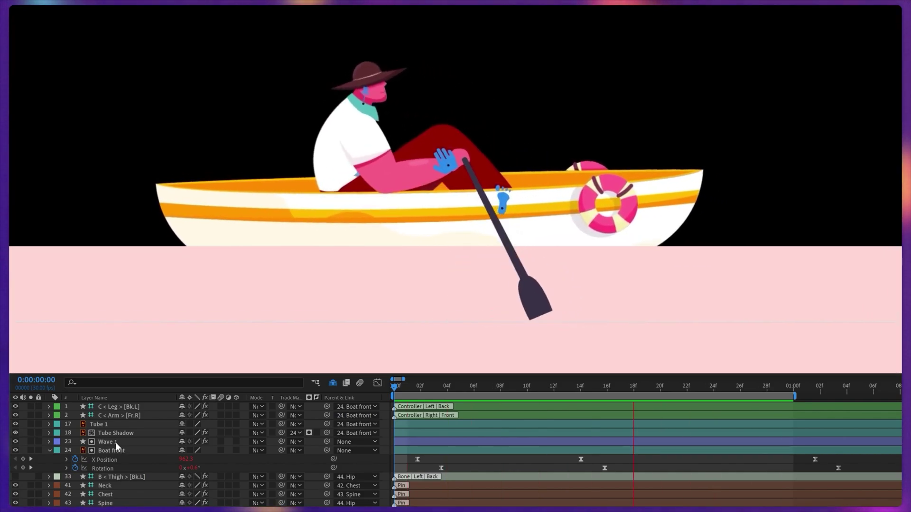
Enable the Wave Warp effect on the Wave 1 water layer and edit its wiggle expression.
click(116, 442)
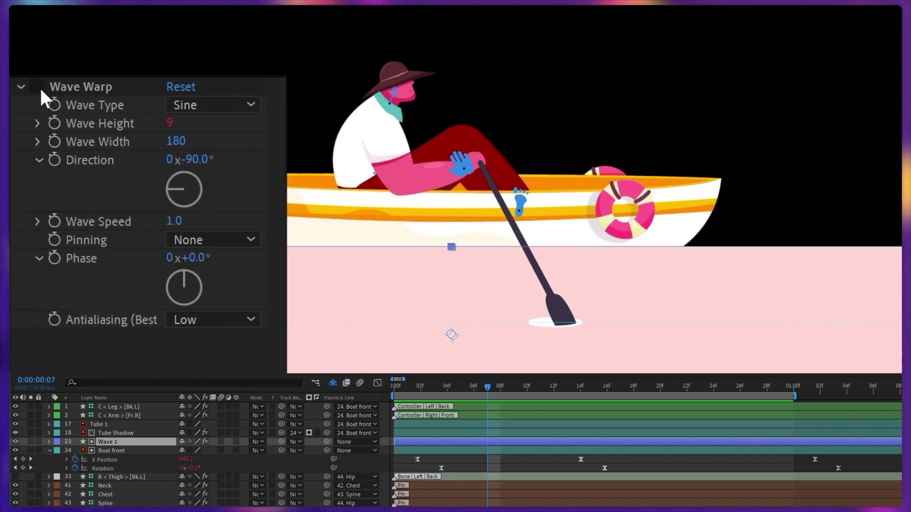
click(37, 89)
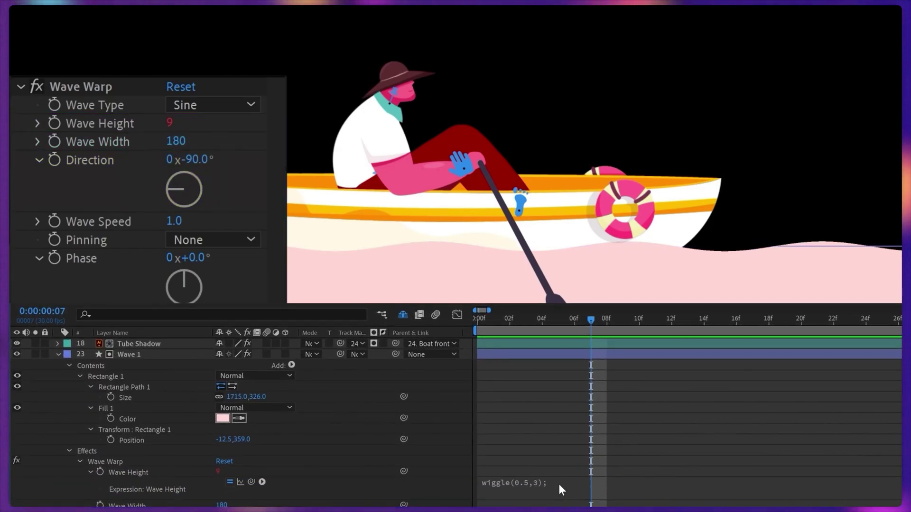
click(559, 485)
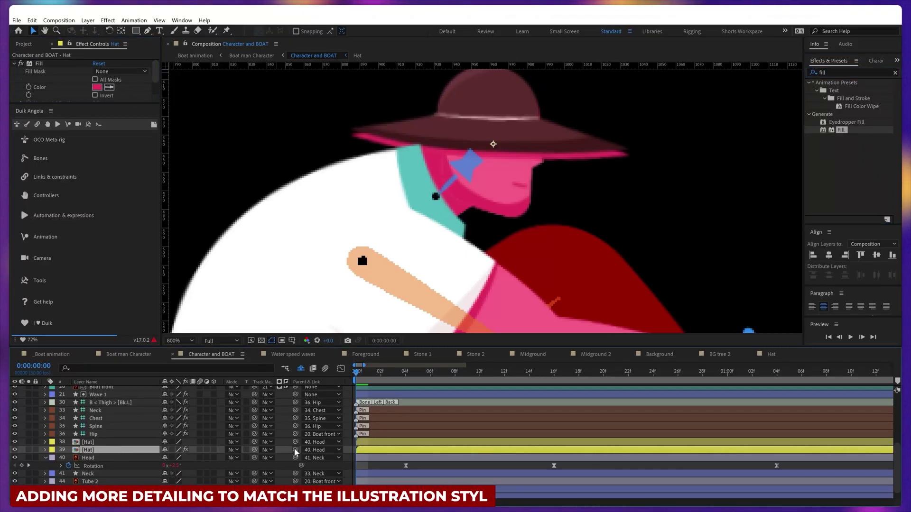
Parent both Boat Shadow layers to 20. Boat front and change Shape Layer 1's blend mode.
scroll(516, 289, down, 2)
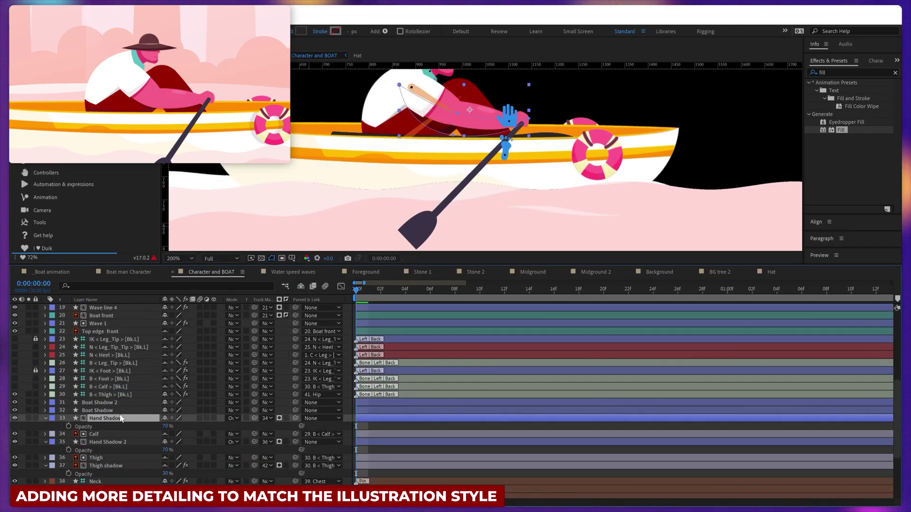
shift+click(100, 403)
click(323, 403)
click(365, 192)
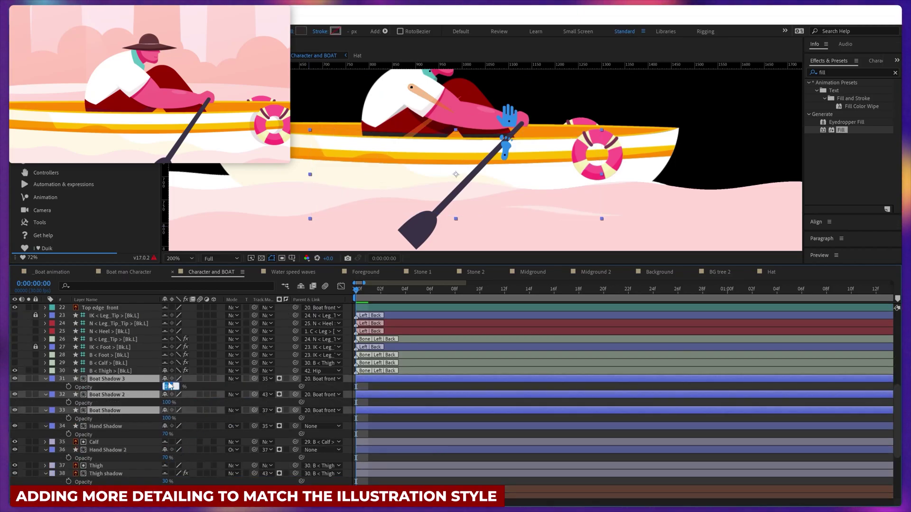
click(323, 379)
key(Escape)
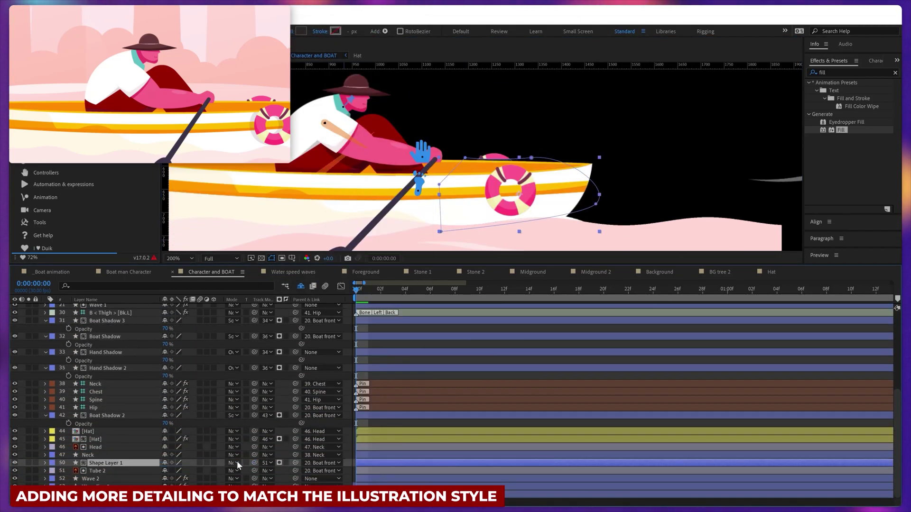
click(233, 463)
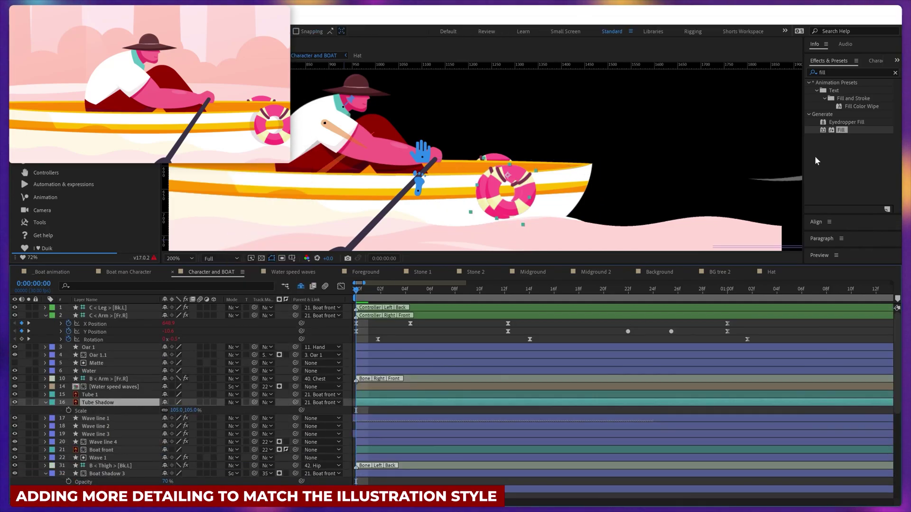